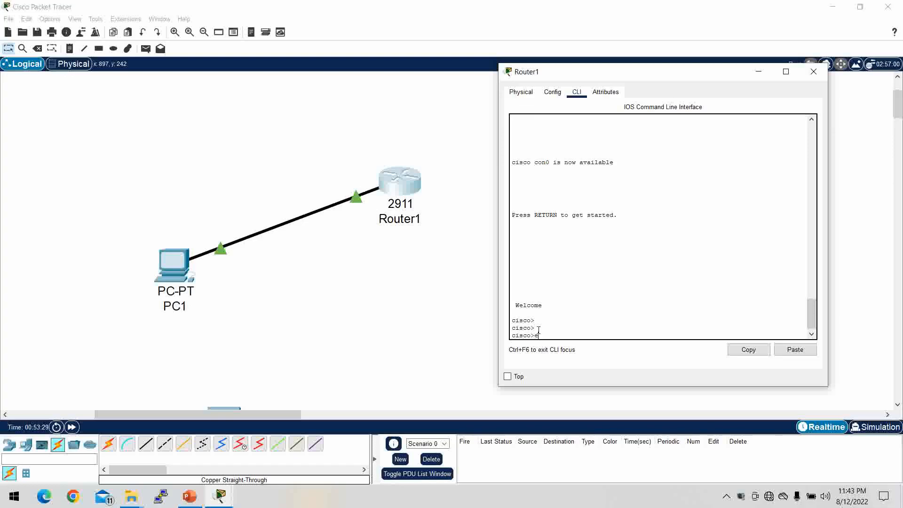
# - Enter the mistyped command enddd and highlight the resulting domain-server lookup message
pyautogui.write('ddd')
pyautogui.press('Return')
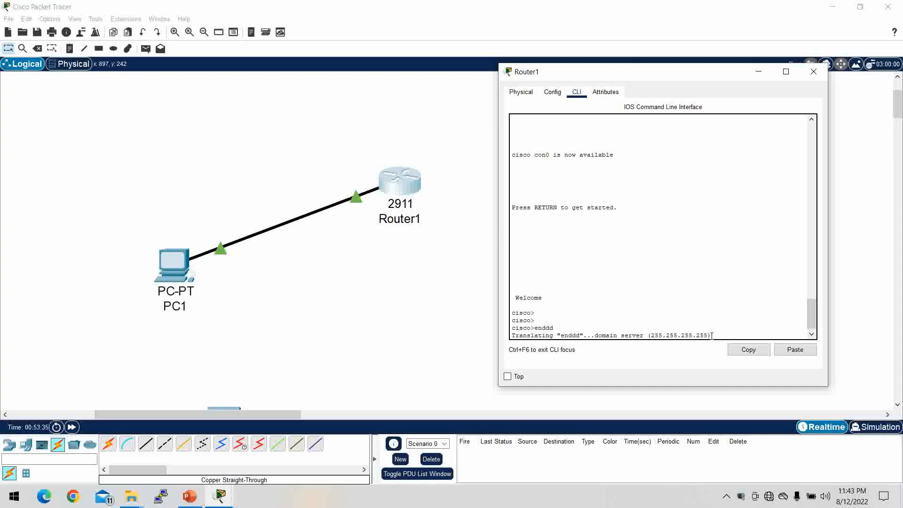
pyautogui.moveTo(711, 336); pyautogui.dragTo(511, 334)
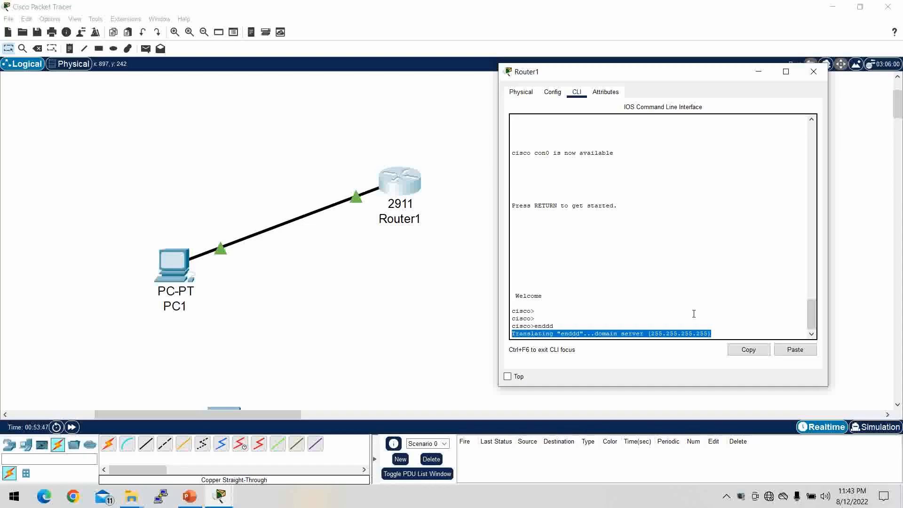
pyautogui.click(725, 329)
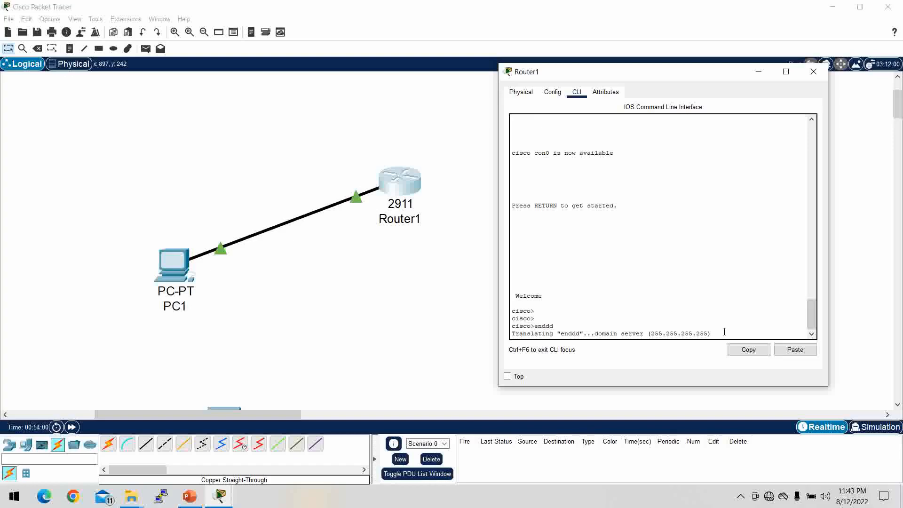
pyautogui.tripleClick(724, 331)
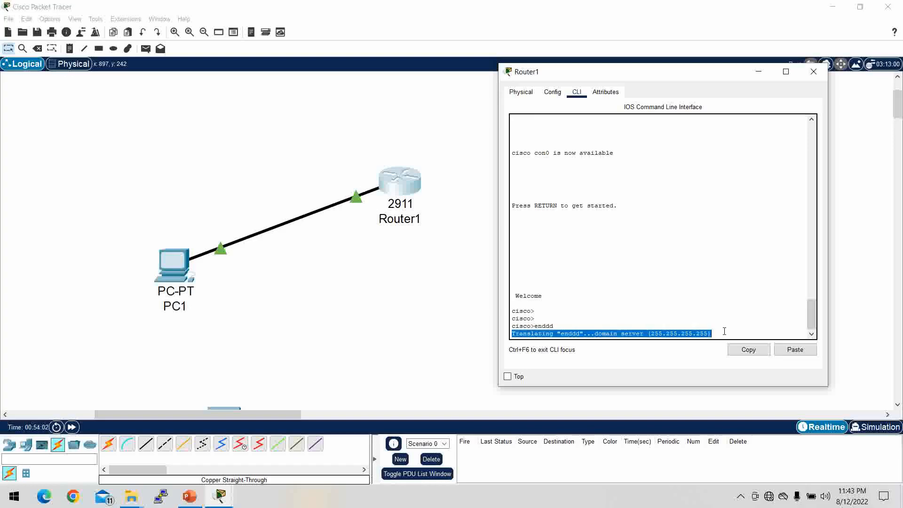
pyautogui.click(724, 331)
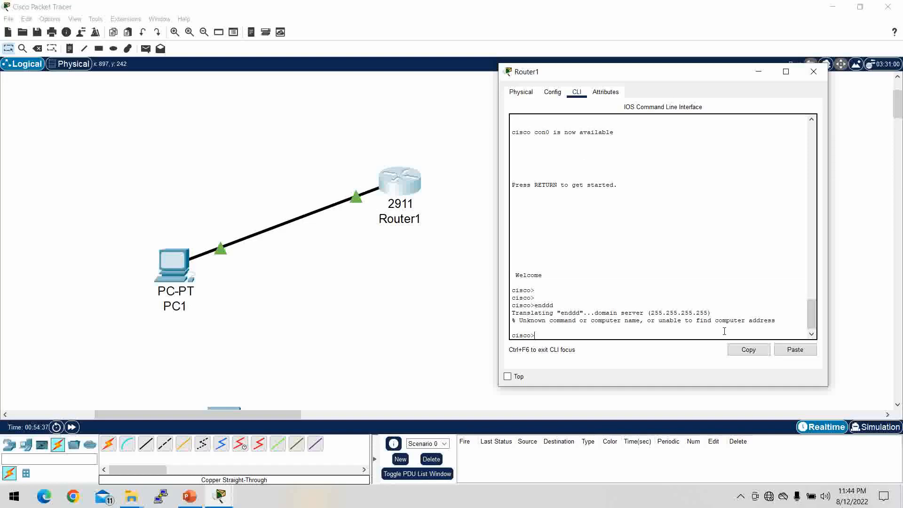
# - Authenticate into privileged mode with en and the enable password, then enter conf t
pyautogui.write('en')
pyautogui.press('Return')
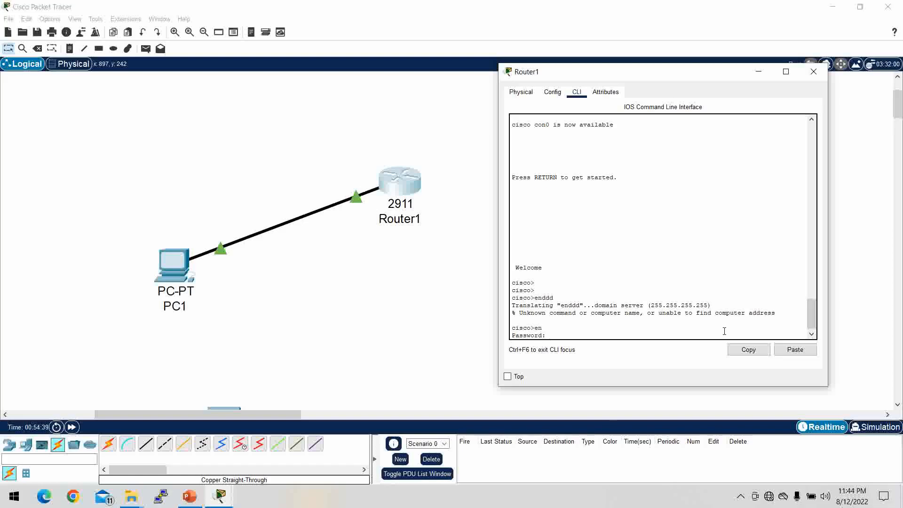
pyautogui.press('Return')
pyautogui.press('Return')
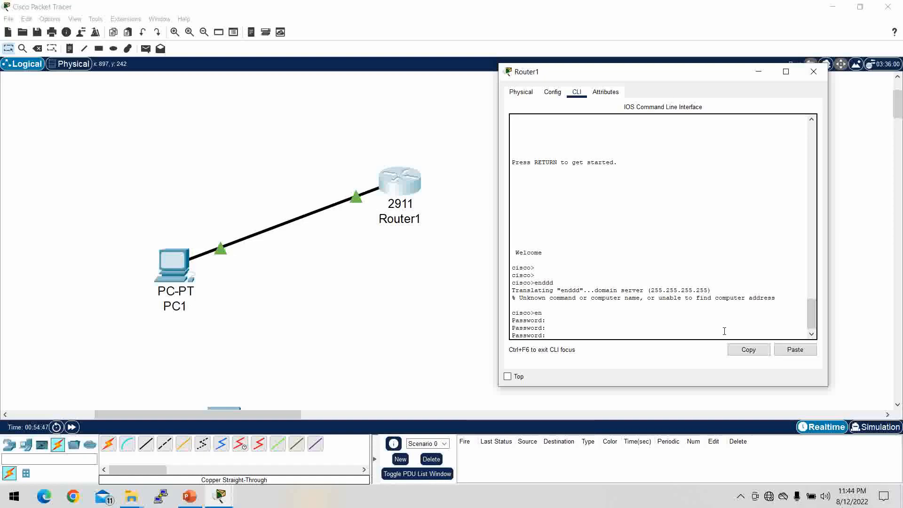
pyautogui.press('Return')
pyautogui.press('Return')
pyautogui.press('Return')
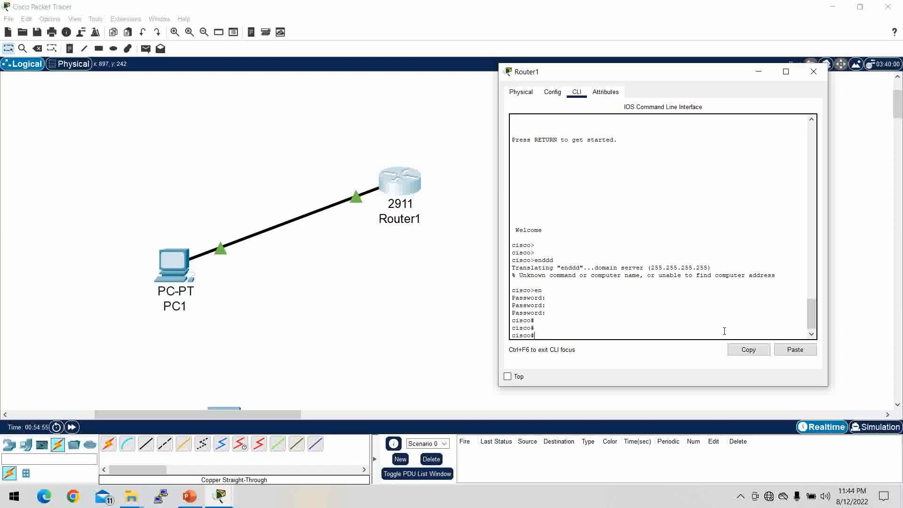
pyautogui.write('conf t')
pyautogui.press('Return')
pyautogui.press('Return')
pyautogui.press('Return')
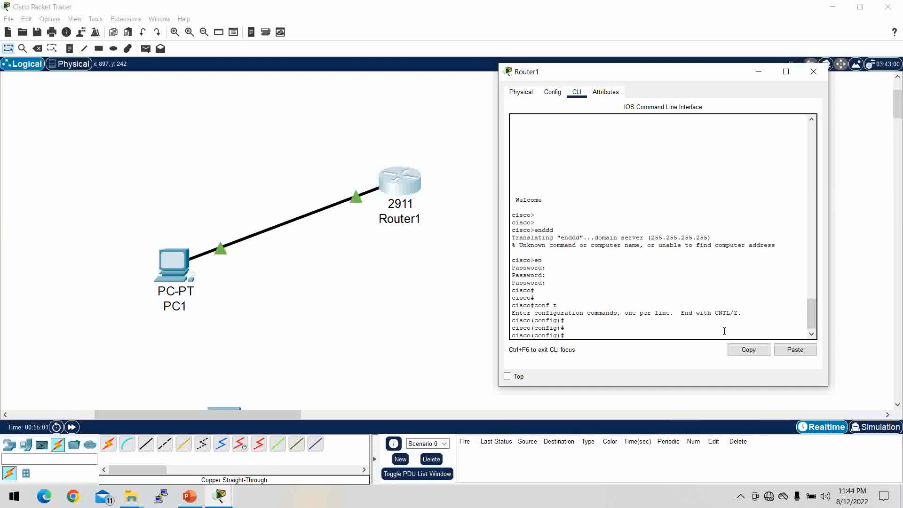
# - List the 'no ip ?' options and highlight the domain-lookup description
pyautogui.write('no ip ?')
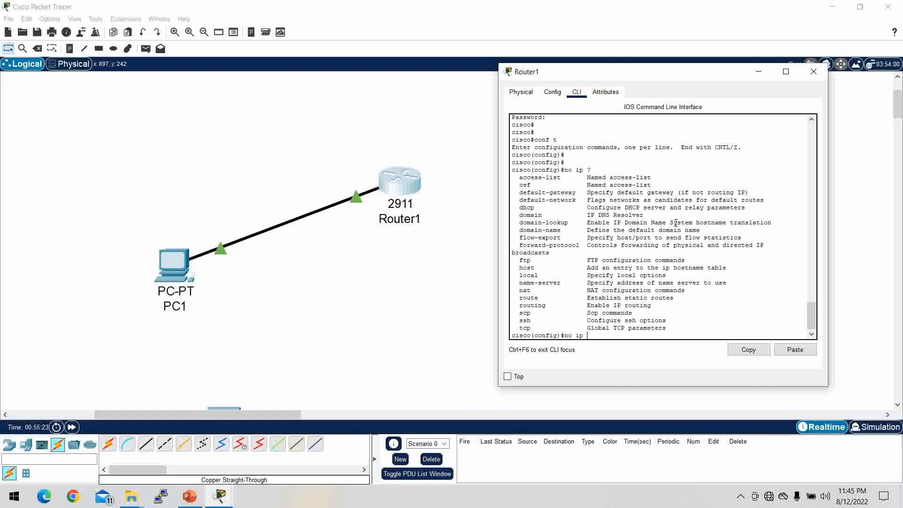
pyautogui.moveTo(775, 222); pyautogui.dragTo(515, 223)
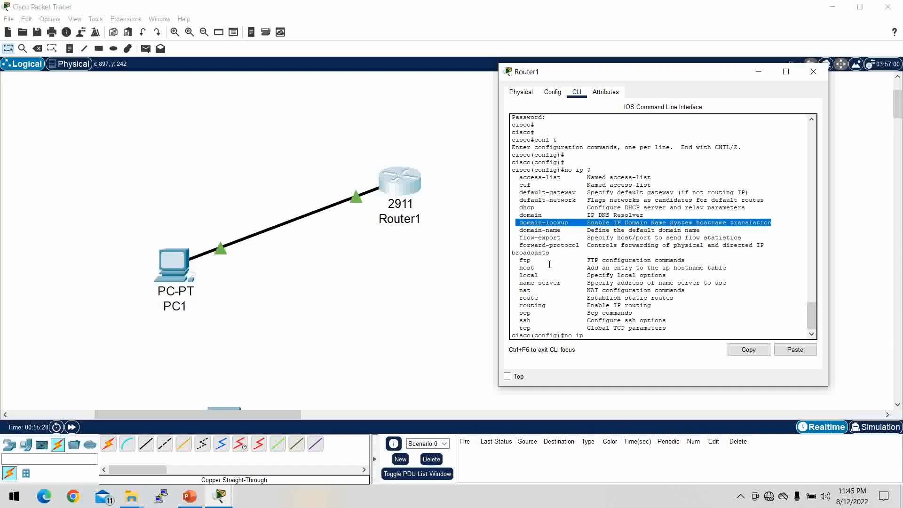
pyautogui.click(591, 335)
# - Apply 'no ip domain-lookup', correcting the 'domian' typo, then exit to the privileged prompt
pyautogui.write('domian')
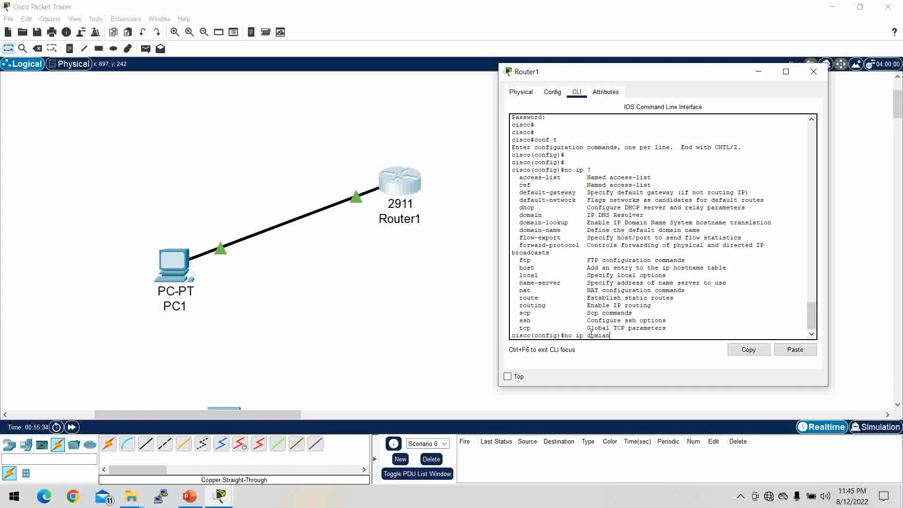
pyautogui.write('-lookup')
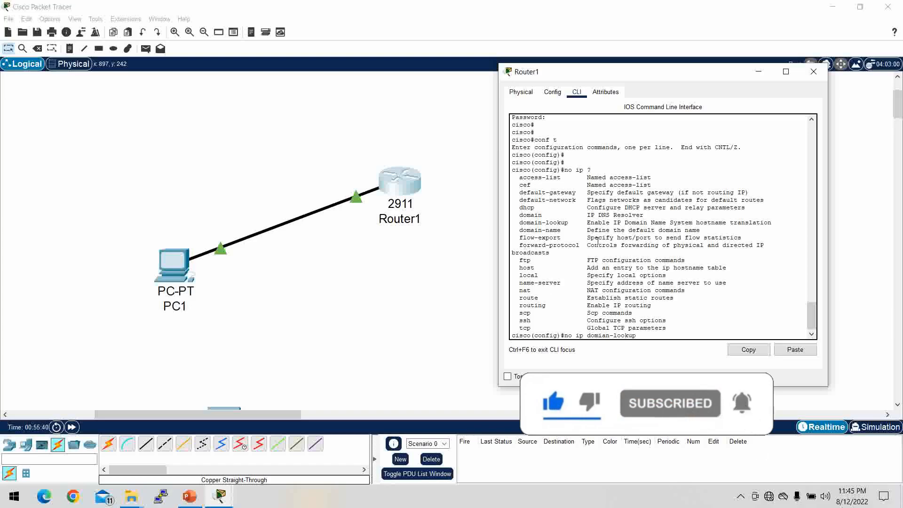
pyautogui.press('Return')
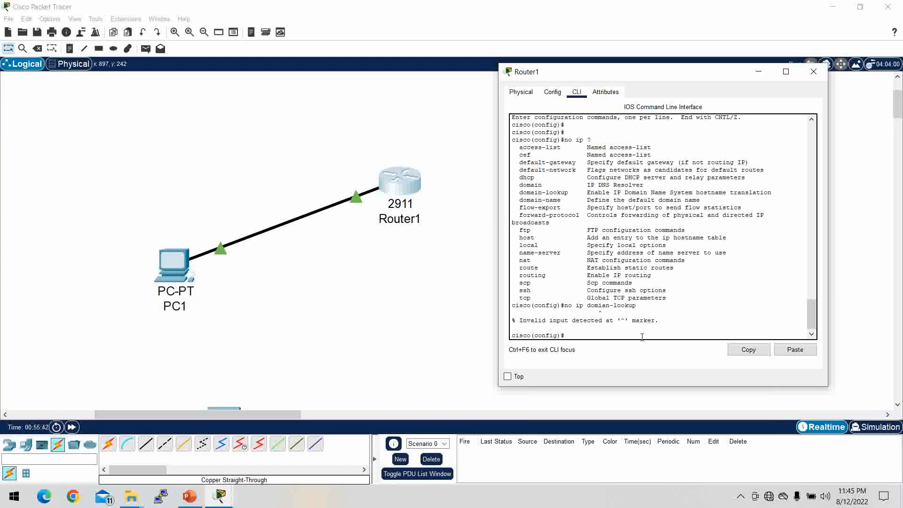
pyautogui.press('Up')
pyautogui.press('BackSpace')
pyautogui.press('BackSpace')
pyautogui.press('BackSpace')
pyautogui.write('ain')
pyautogui.press('Return')
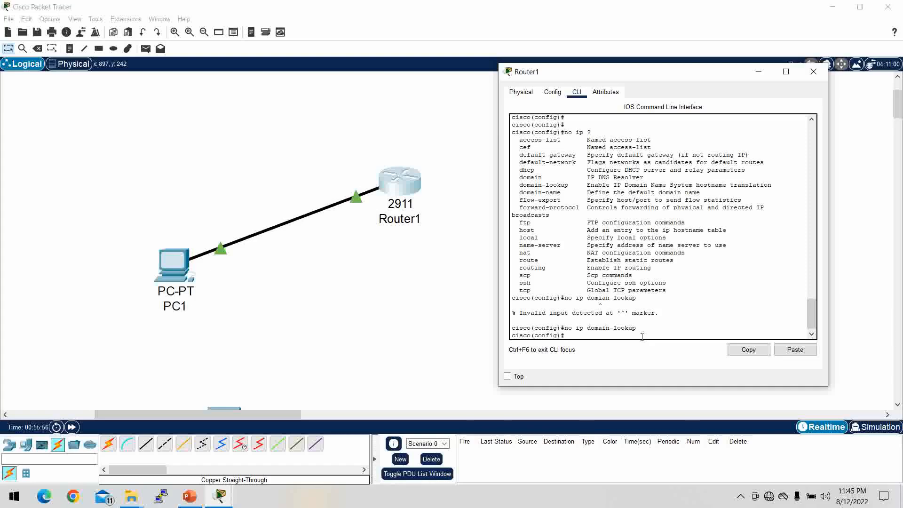
pyautogui.write('ex')
pyautogui.press('Return')
pyautogui.press('Return')
pyautogui.press('Return')
pyautogui.press('Return')
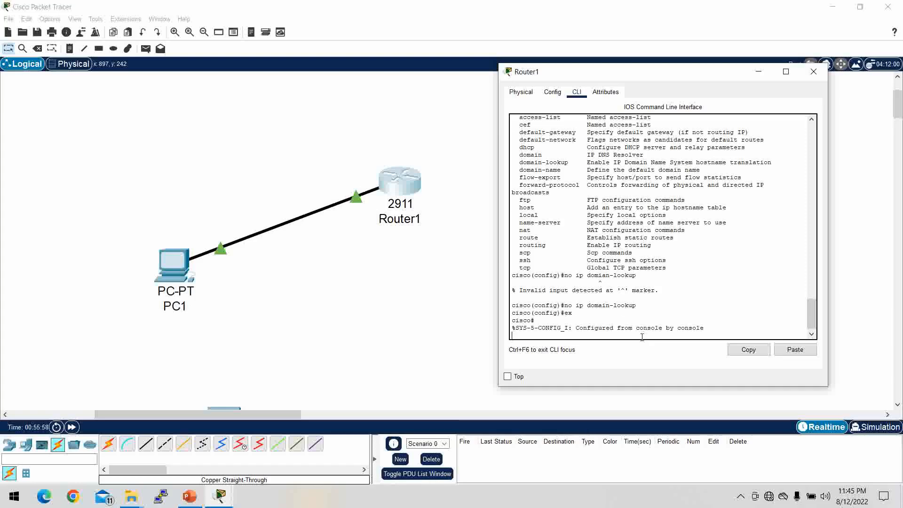
# - Log out of the console and test the mistyped command endddd, which fails without a lookup
pyautogui.write('ex')
pyautogui.press('Return')
pyautogui.press('Return')
pyautogui.press('Return')
pyautogui.press('Return')
pyautogui.press('Return')
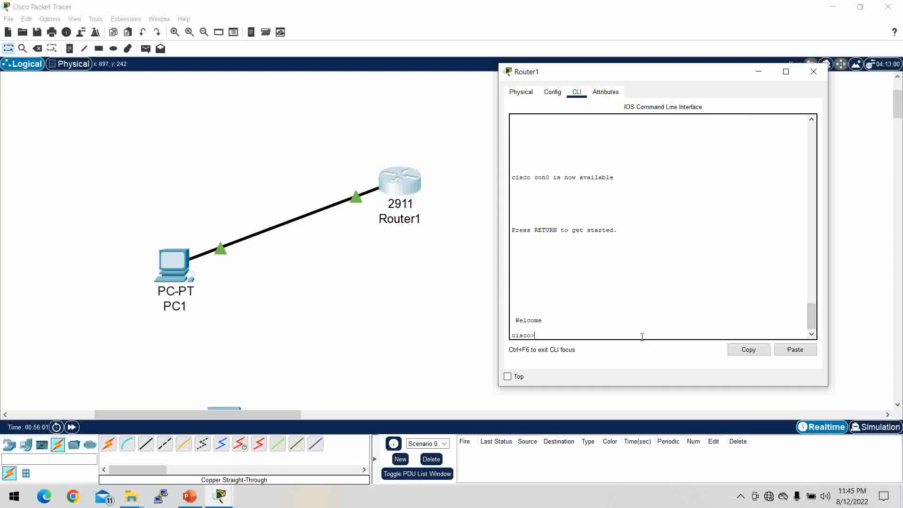
pyautogui.write('endddd')
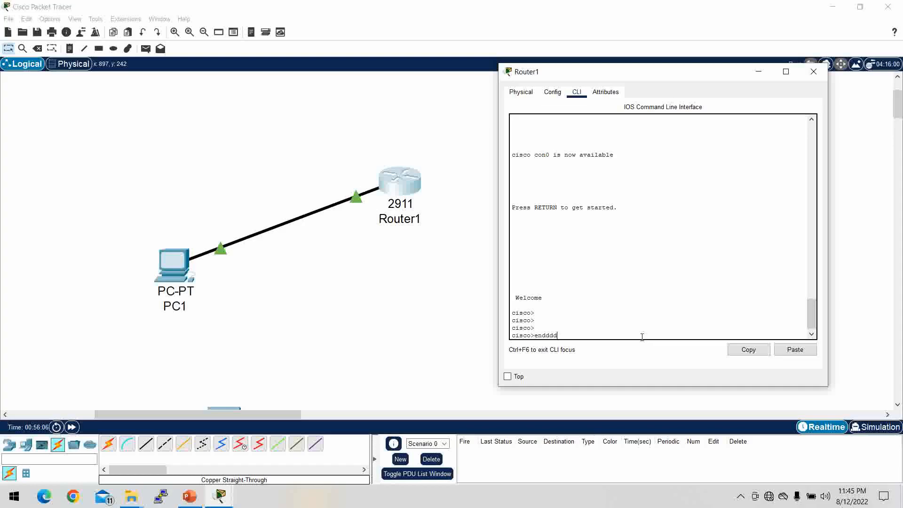
pyautogui.press('Return')
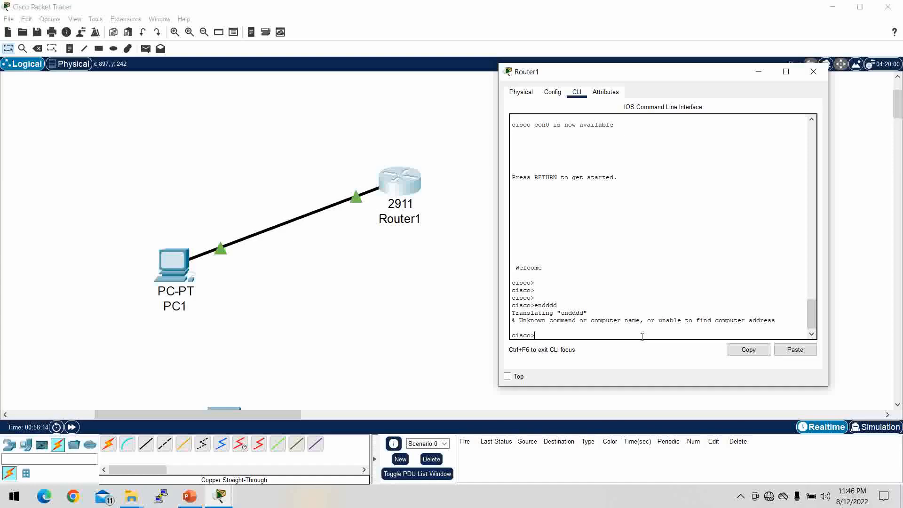
# - Regain privileged cisco# access with en and the enable password
pyautogui.write('en')
pyautogui.press('Return')
pyautogui.press('Return')
pyautogui.press('Return')
pyautogui.press('Return')
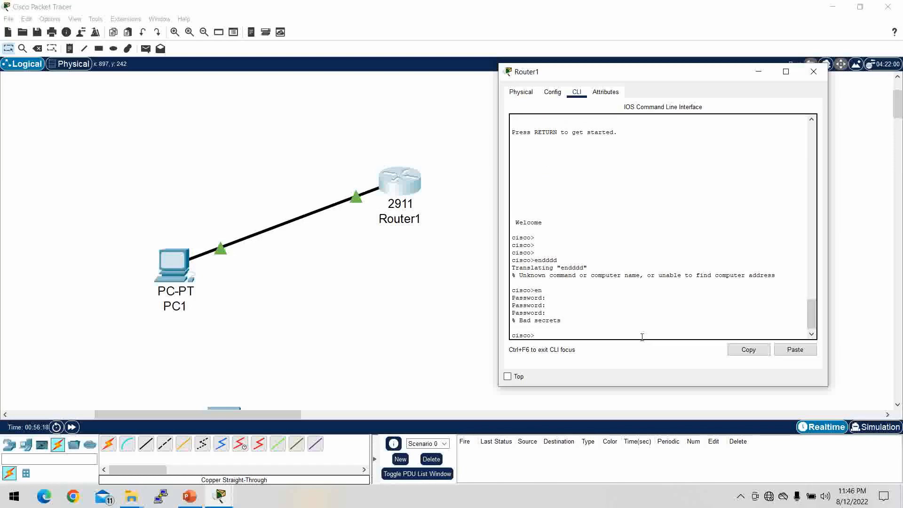
pyautogui.write('en')
pyautogui.press('Return')
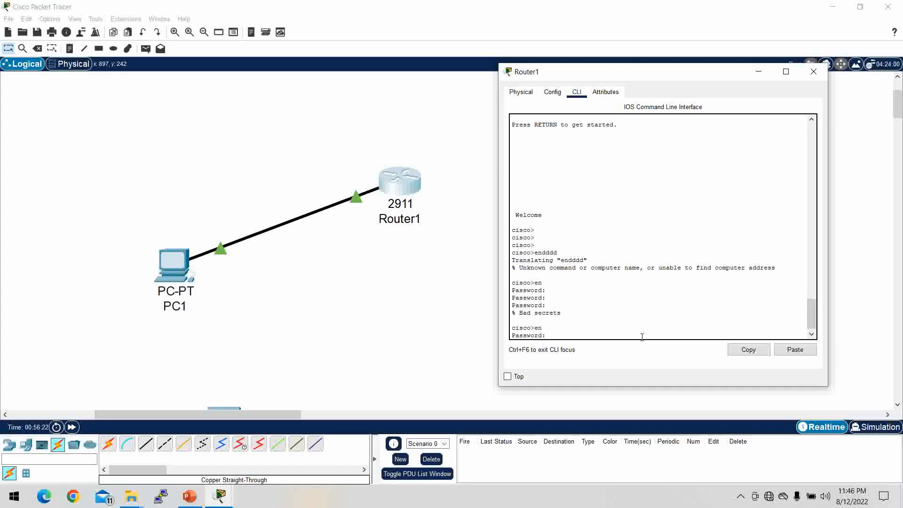
pyautogui.press('Return')
pyautogui.press('Return')
pyautogui.press('Return')
pyautogui.press('Return')
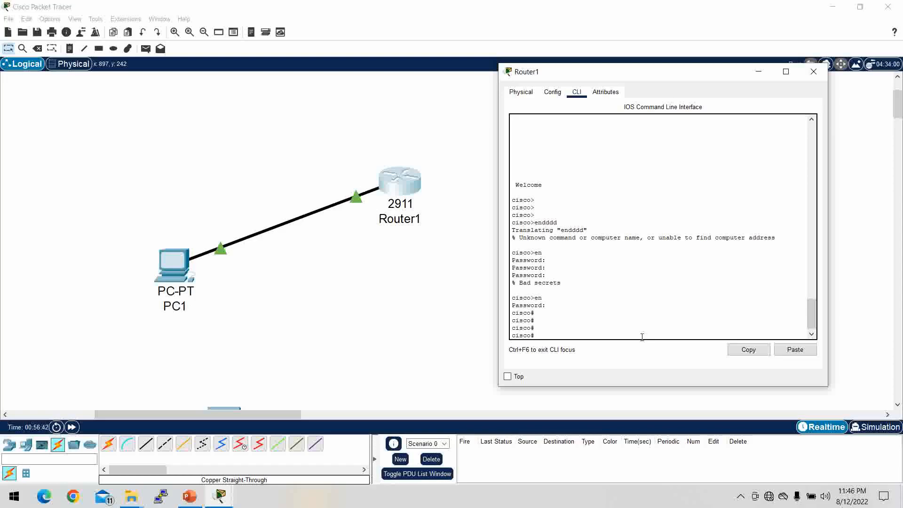
# - Minimize the Router1 console window to reveal the PC1–Router1 topology
pyautogui.click(758, 73)
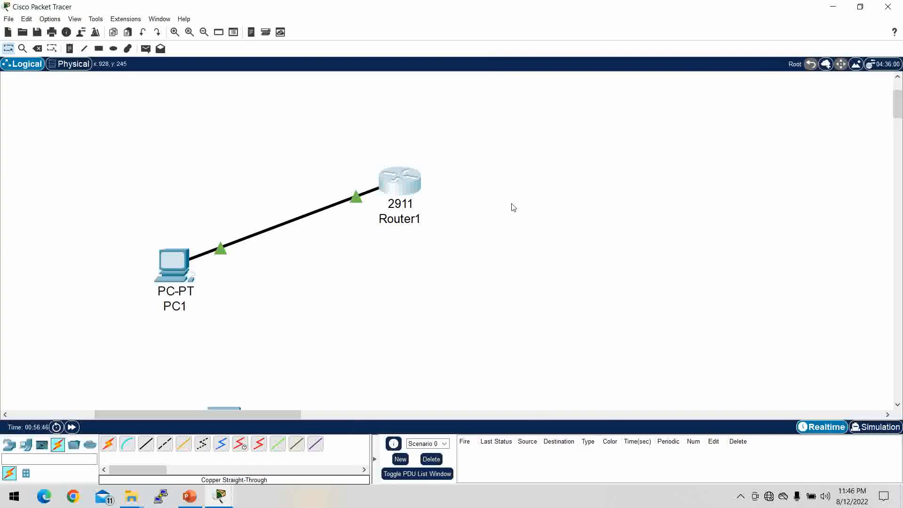